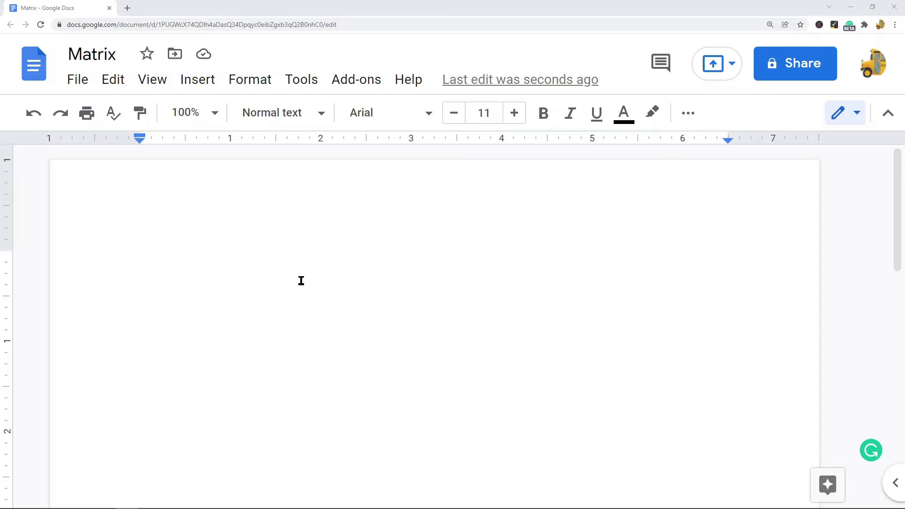
Insert an empty table five columns wide and one row high on the blank page.
click(236, 266)
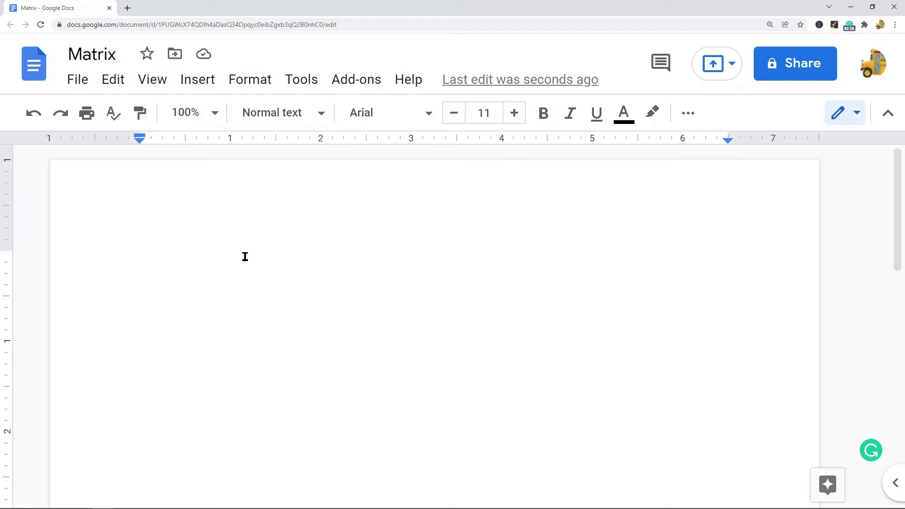
click(202, 89)
mouse_move(225, 150)
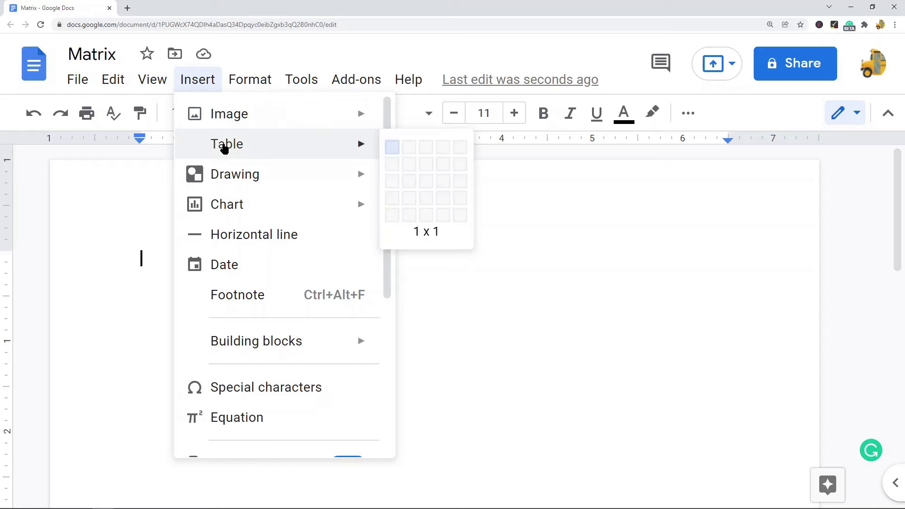
click(456, 148)
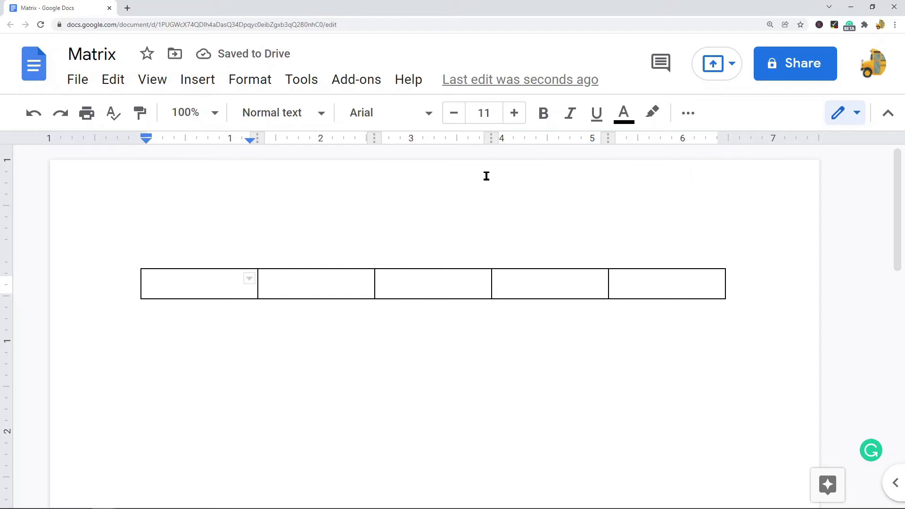
Drag all five column borders far left so each column becomes narrow, then fine-tune the first and third.
click(242, 347)
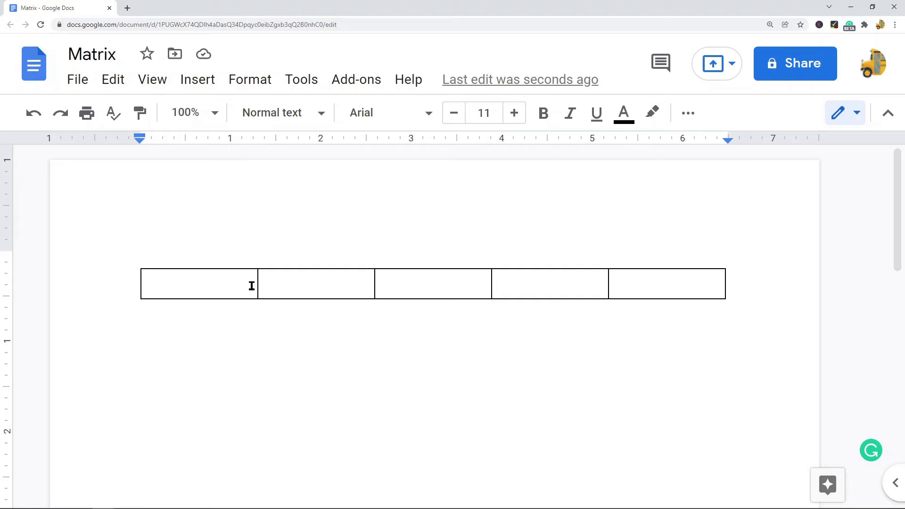
drag(258, 286, 178, 288)
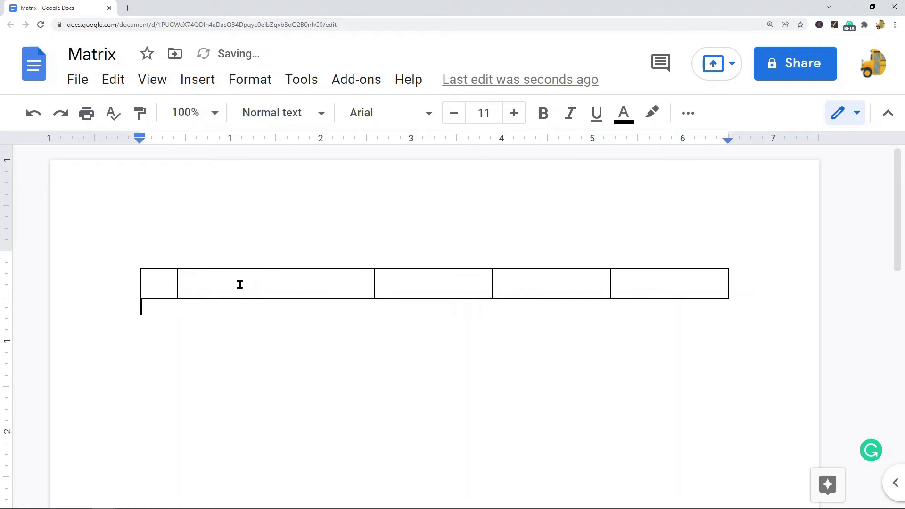
drag(375, 284, 208, 285)
drag(492, 285, 241, 287)
drag(610, 283, 273, 284)
drag(691, 283, 303, 283)
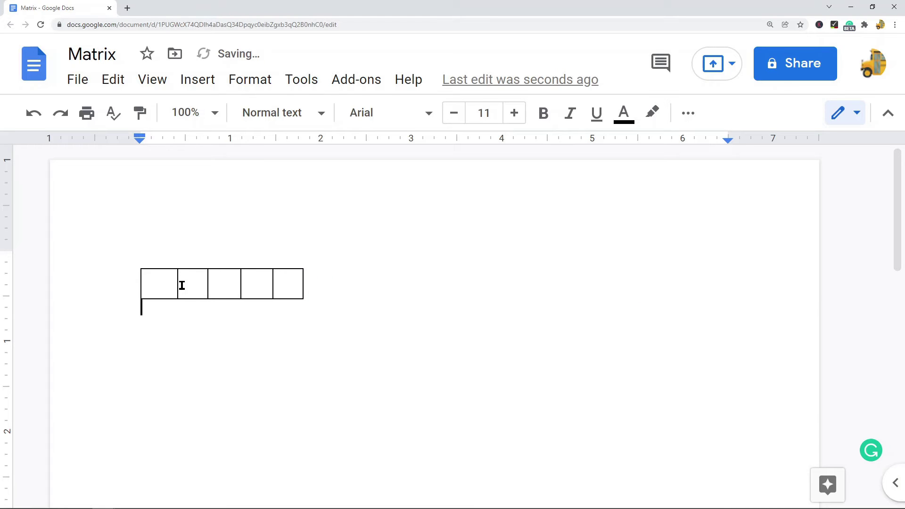
mouse_move(178, 284)
mouse_down()
mouse_move(169, 283)
mouse_move(200, 284)
mouse_move(169, 283)
mouse_up()
drag(241, 283, 282, 289)
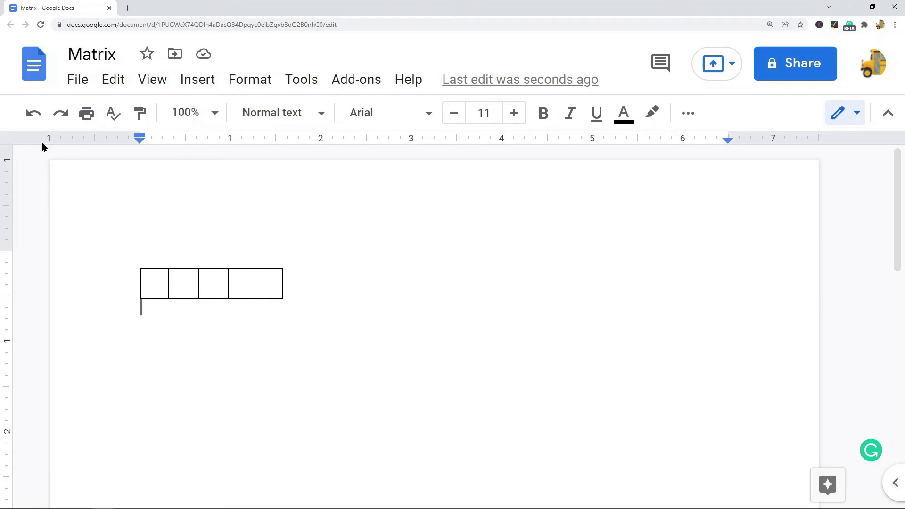
Enter 1, 3 and 4 on separate lines in the second cell.
click(190, 283)
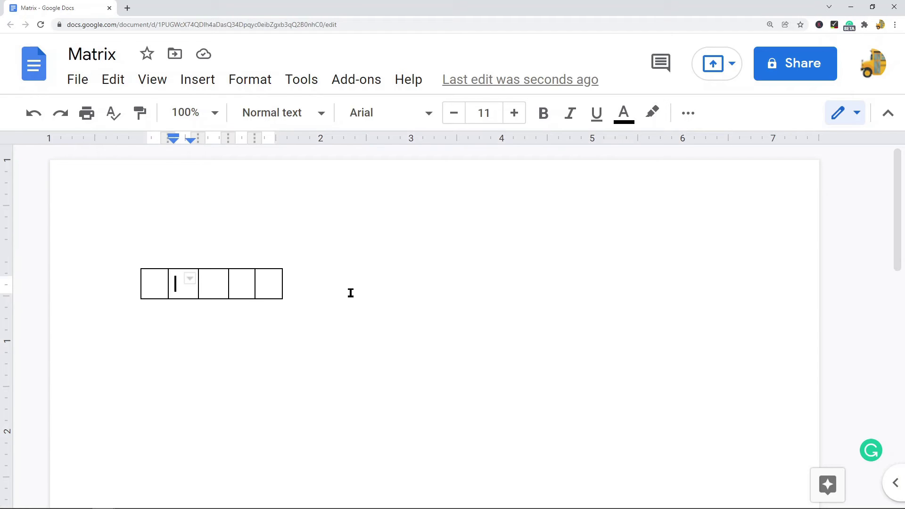
text(1)
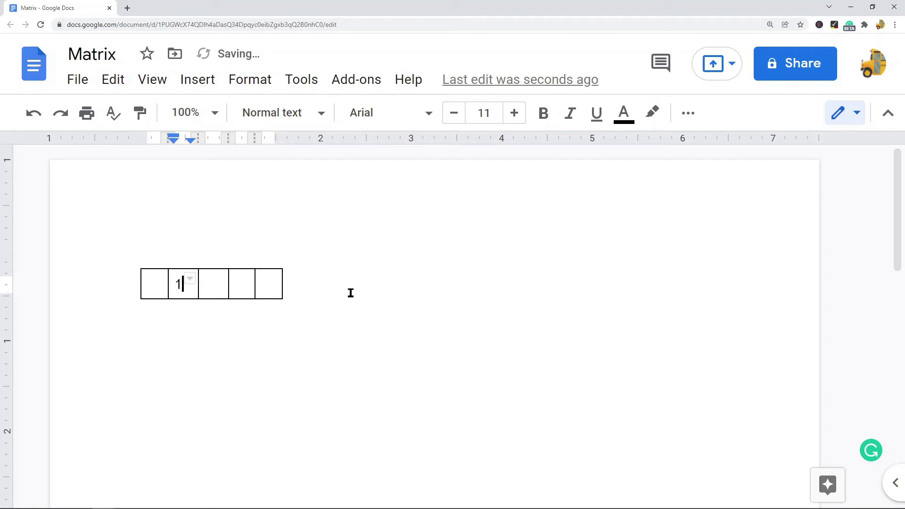
key(Return)
text(3)
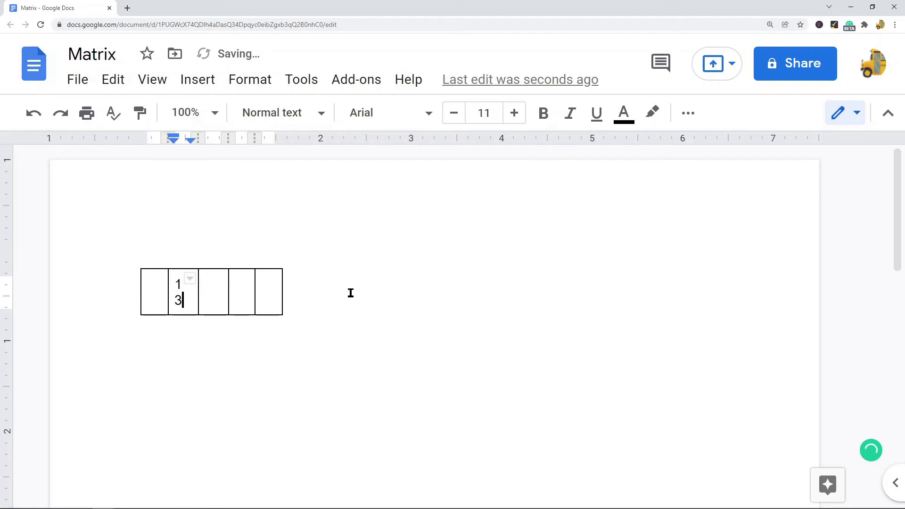
key(Return)
text(4)
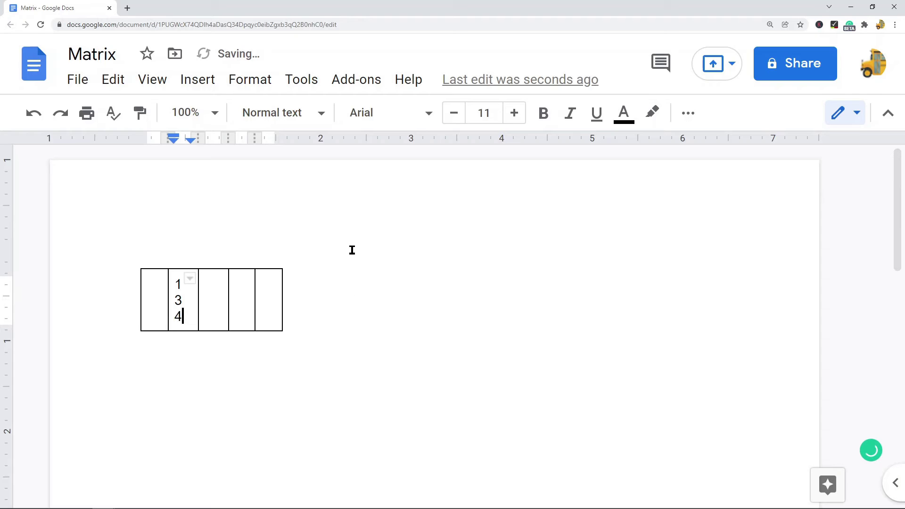
Enter 1, 6 and 7 on separate lines in the third cell.
click(214, 282)
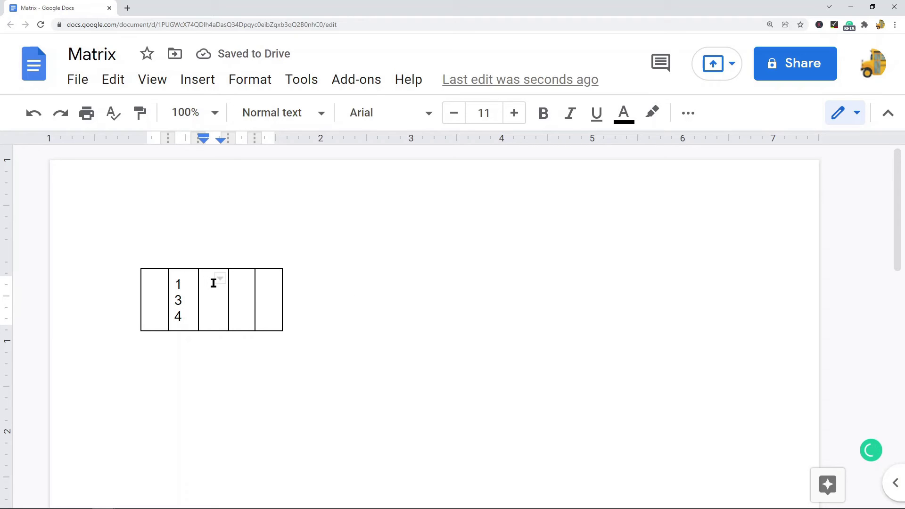
text(1)
key(Return)
text(6)
key(Return)
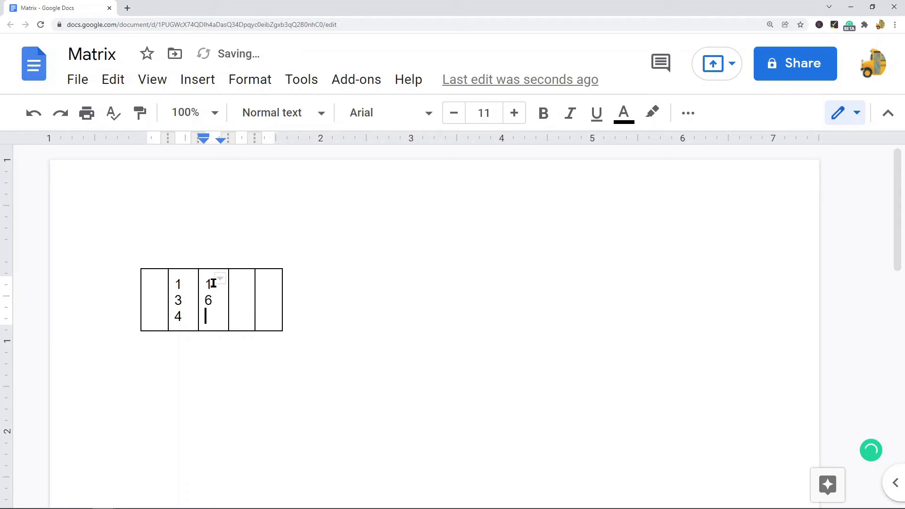
text(7)
Enter 1, 8 and 9 stacked in the fourth cell.
click(238, 280)
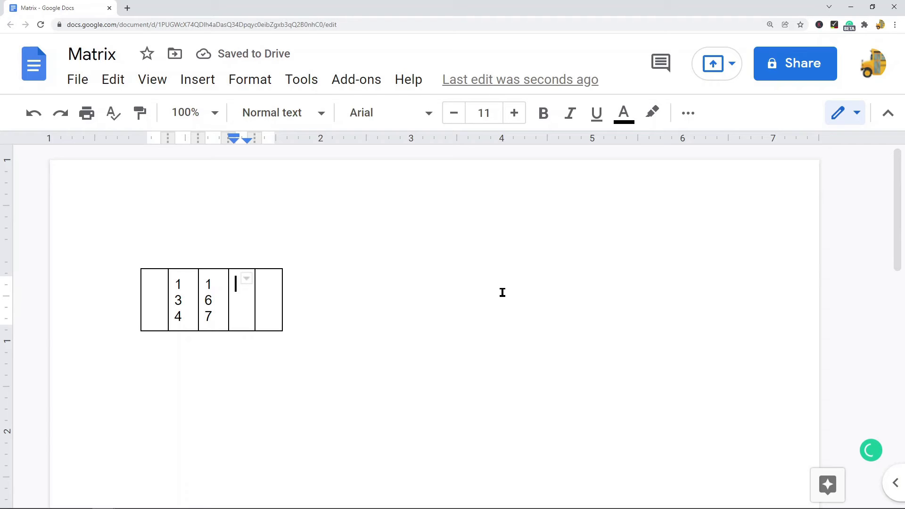
text(1)
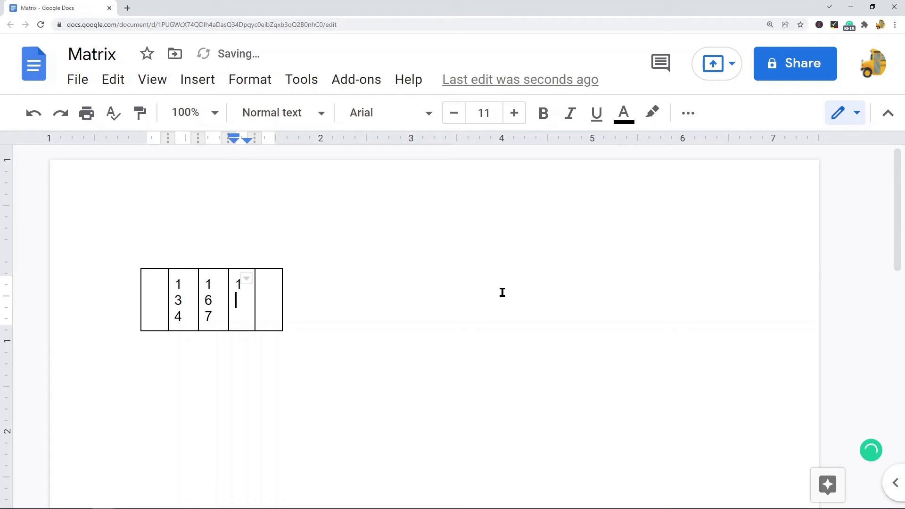
text(8)
key(Return)
text(9)
click(467, 256)
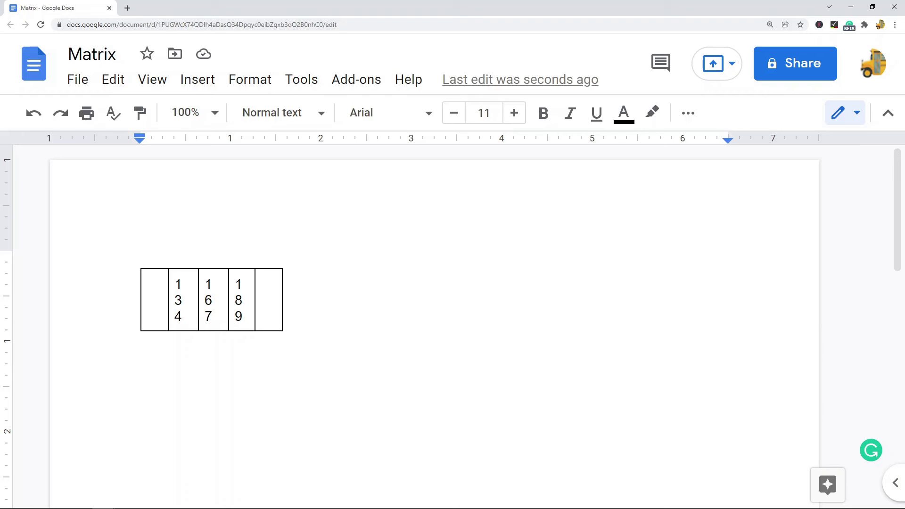
Multi-select the left, top, bottom and right borders of the 1-3-4, 1-6-7 and 1-8-9 cells.
click(168, 303)
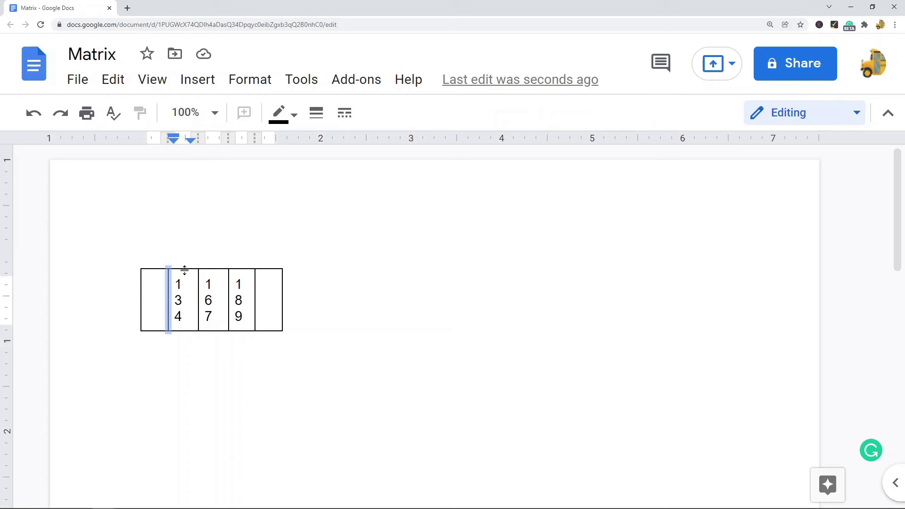
shift+click(191, 269)
shift+click(188, 328)
shift+click(198, 307)
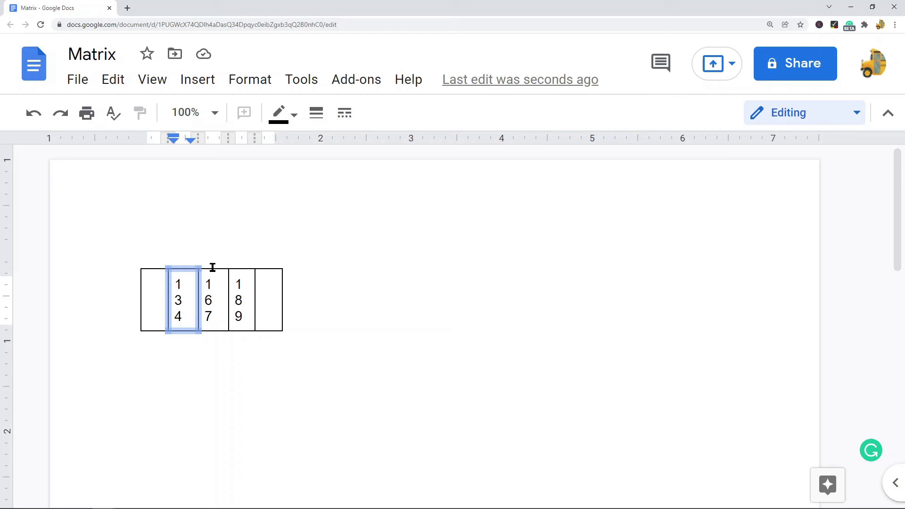
shift+click(212, 267)
shift+click(214, 331)
shift+click(229, 313)
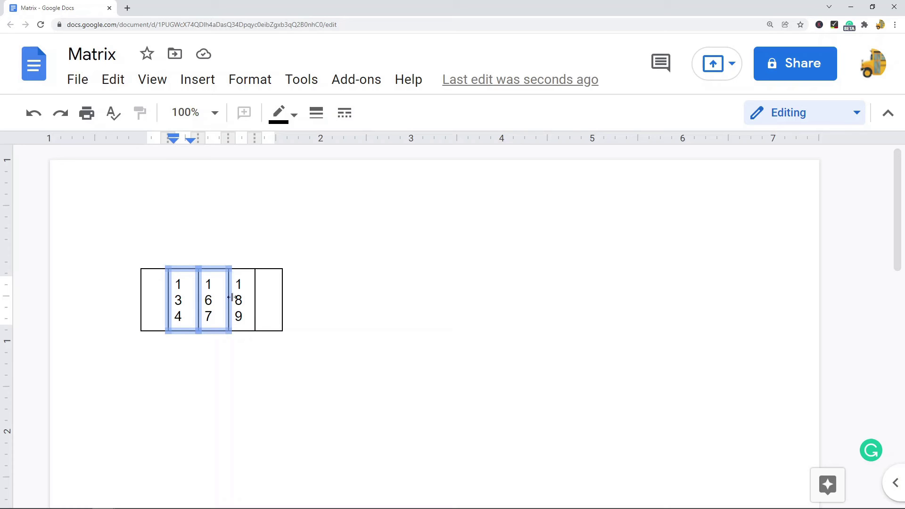
shift+click(240, 267)
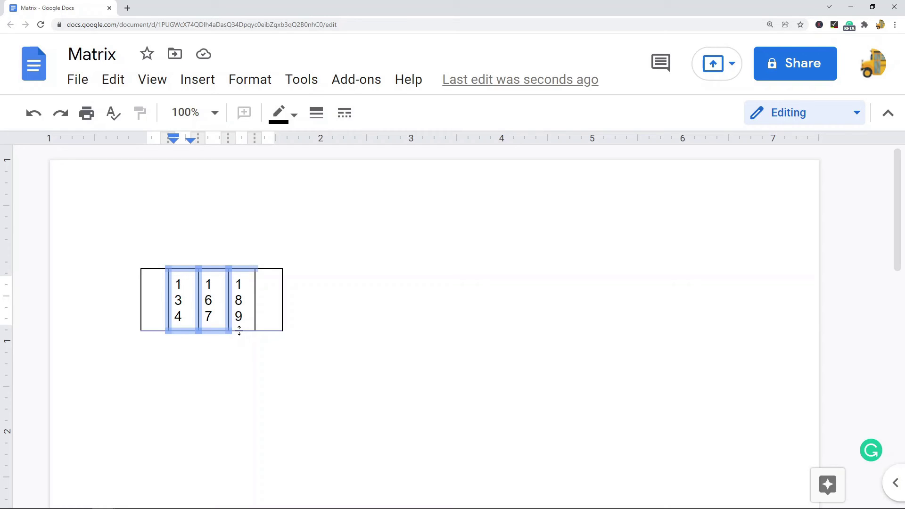
shift+click(239, 330)
shift+click(254, 314)
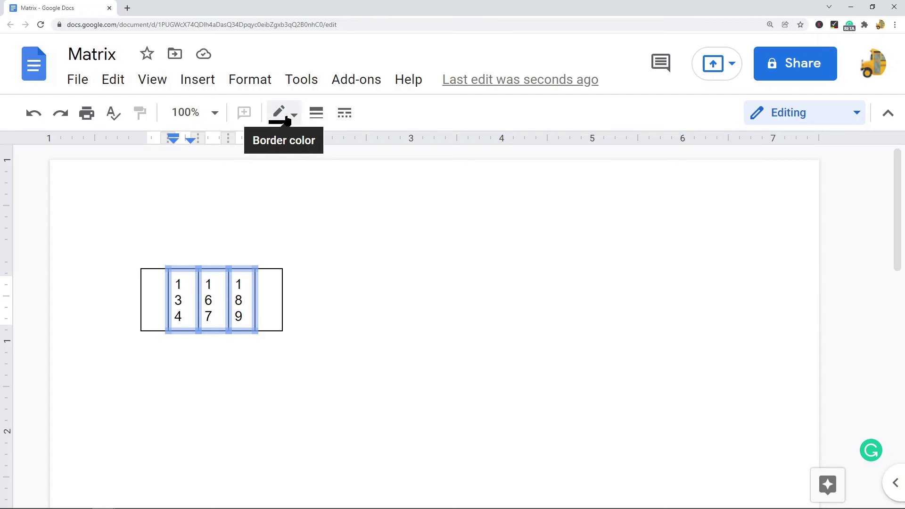
Change the selected borders' colour to white, leaving the black outer columns as brackets.
click(292, 118)
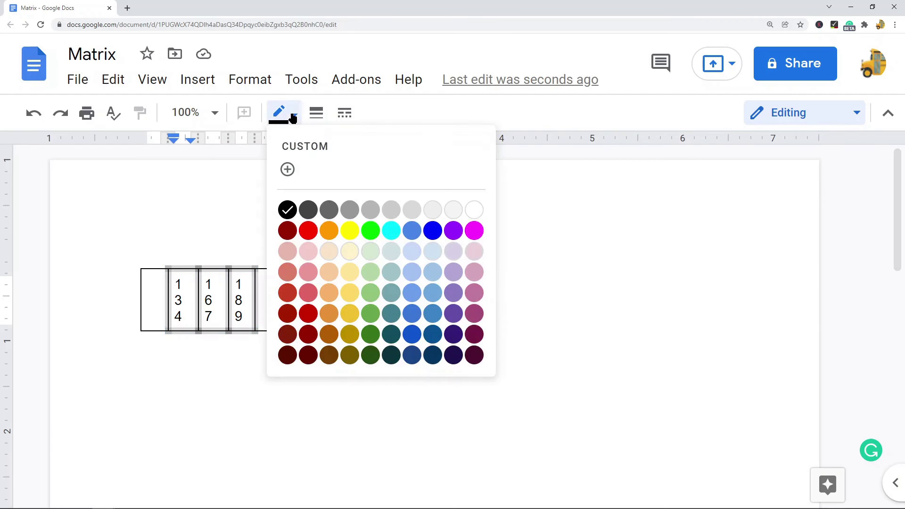
click(475, 209)
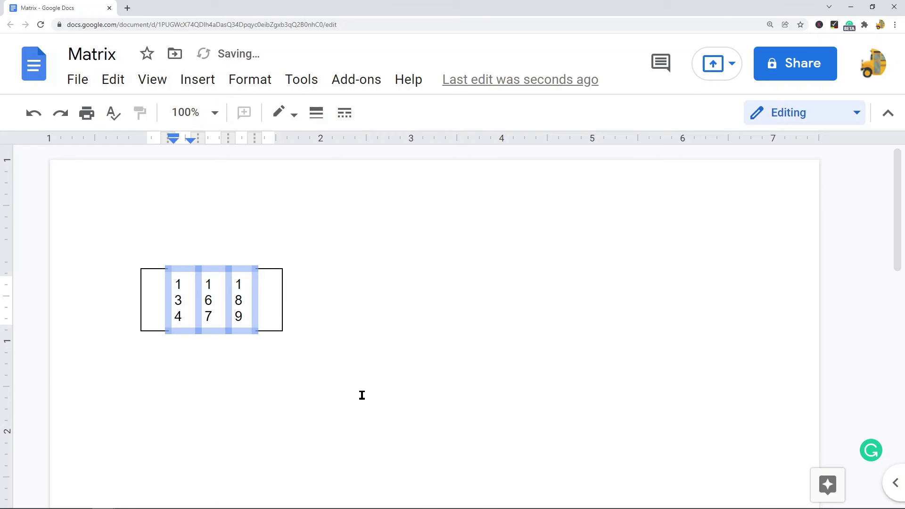
click(431, 353)
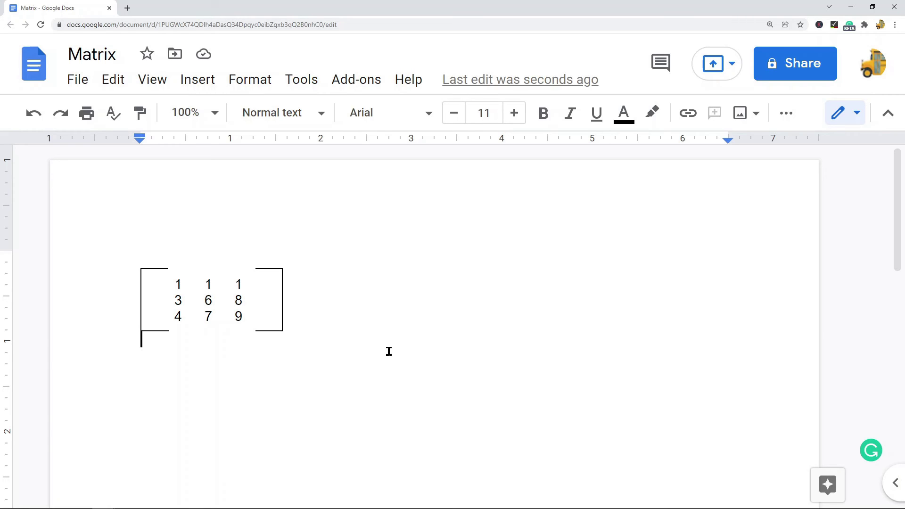
scroll(514, 238, down, 3)
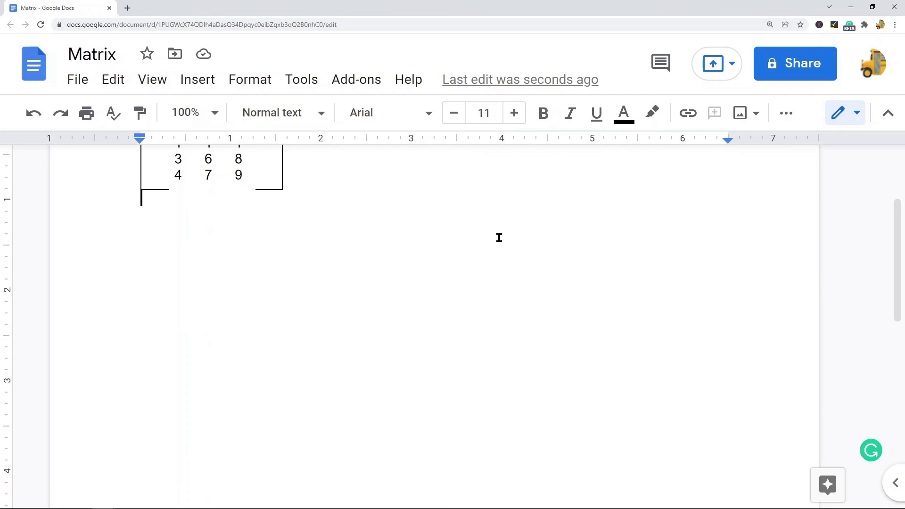
scroll(705, 339, up, 2)
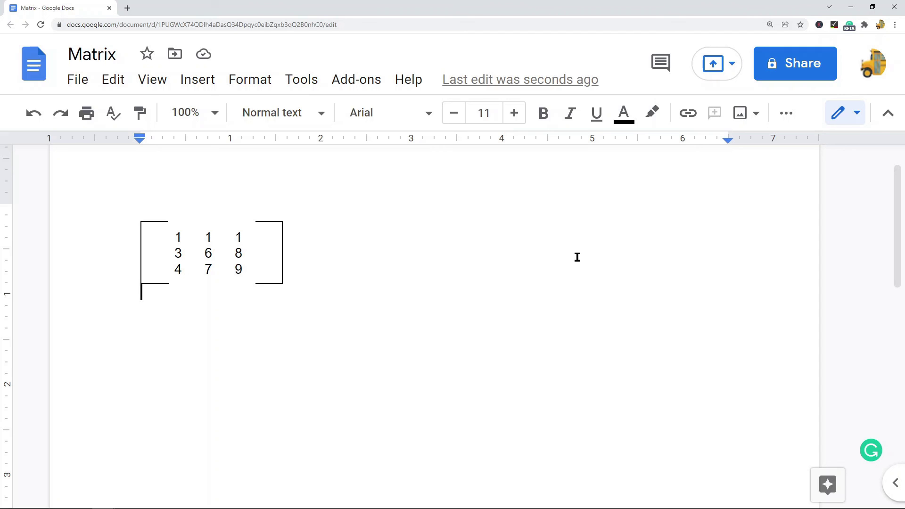
scroll(567, 301, down, 3)
scroll(470, 306, up, 4)
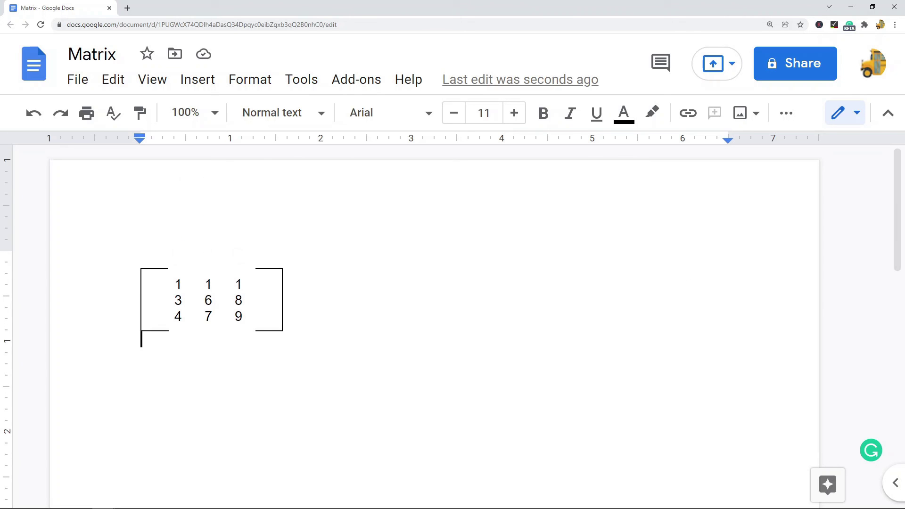